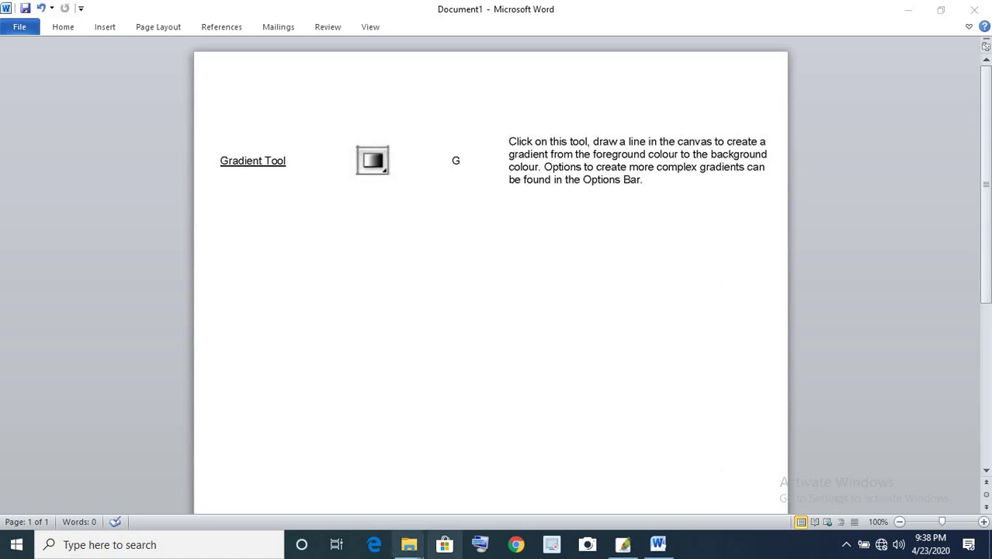
- Return to the portrait image and pick the Gradient tool with the 'Orange, Yellow, Orange' preset
click(622, 544)
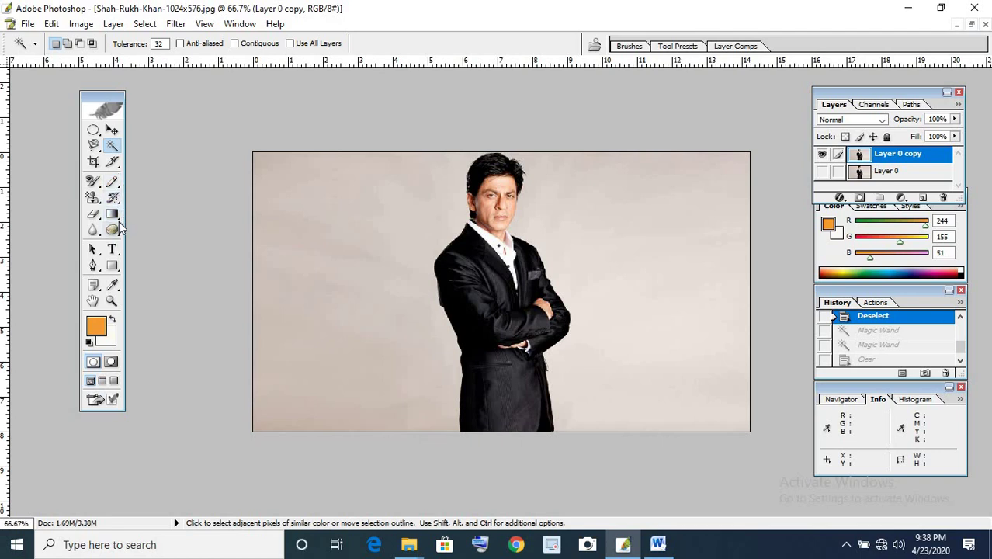
click(116, 218)
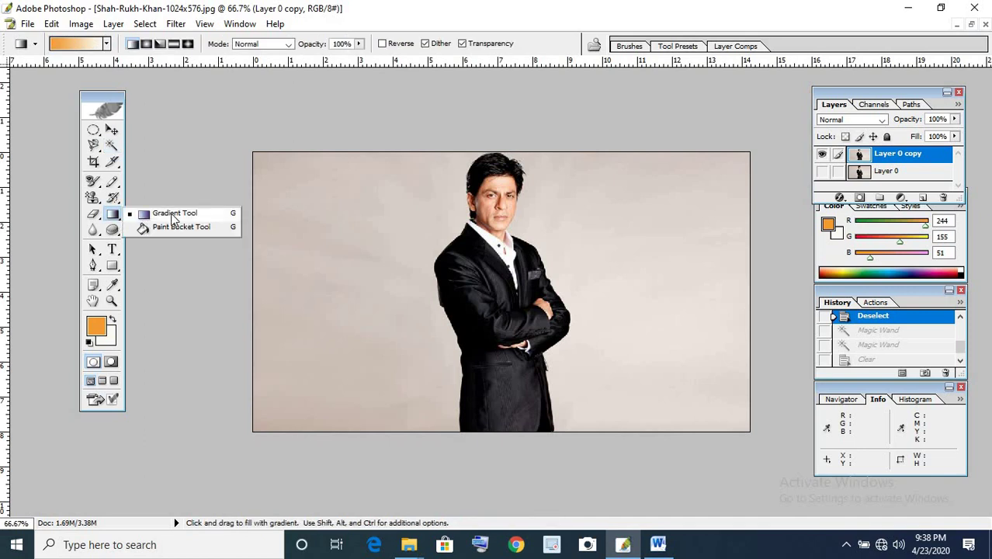
click(174, 215)
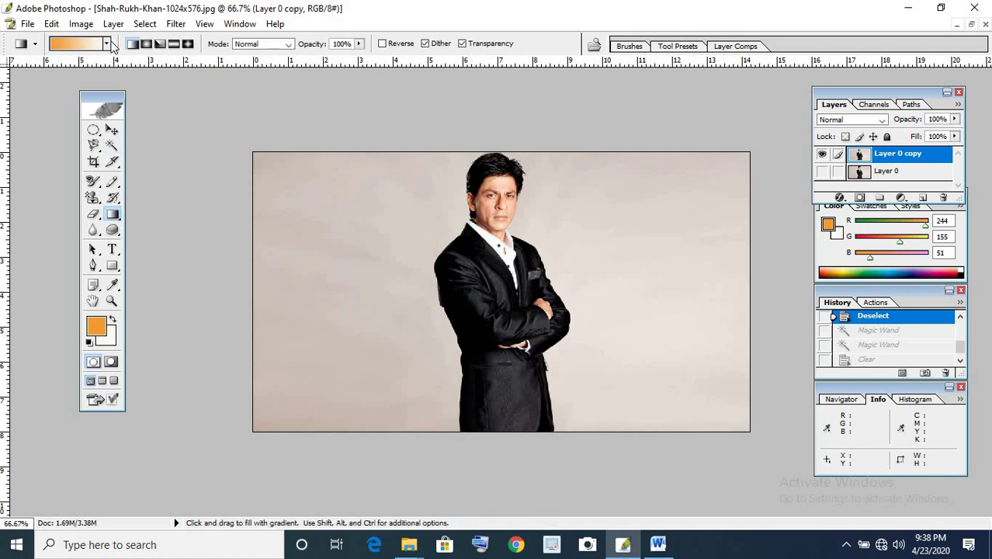
click(107, 47)
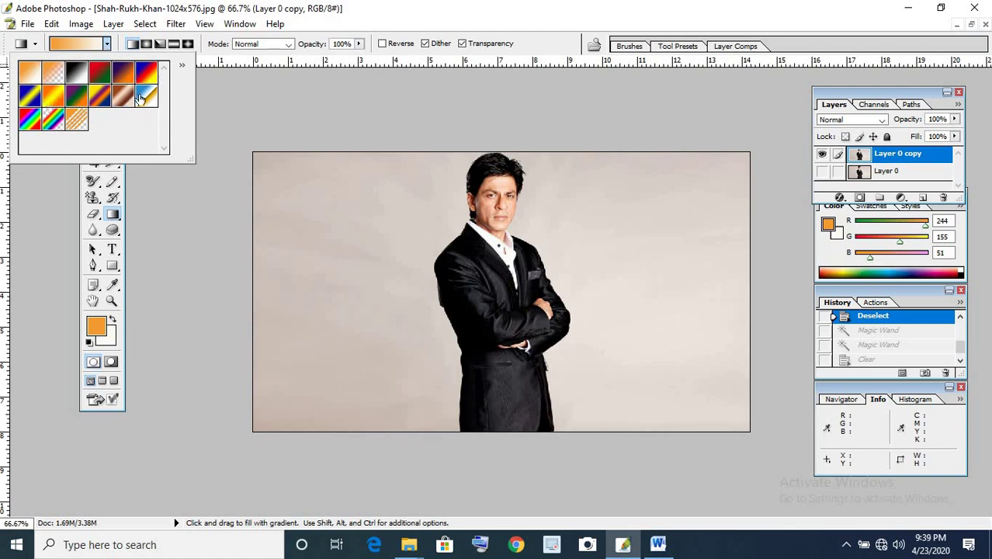
click(49, 102)
- Add colour stops at 23% and 83% and make the 23% stop green
click(78, 44)
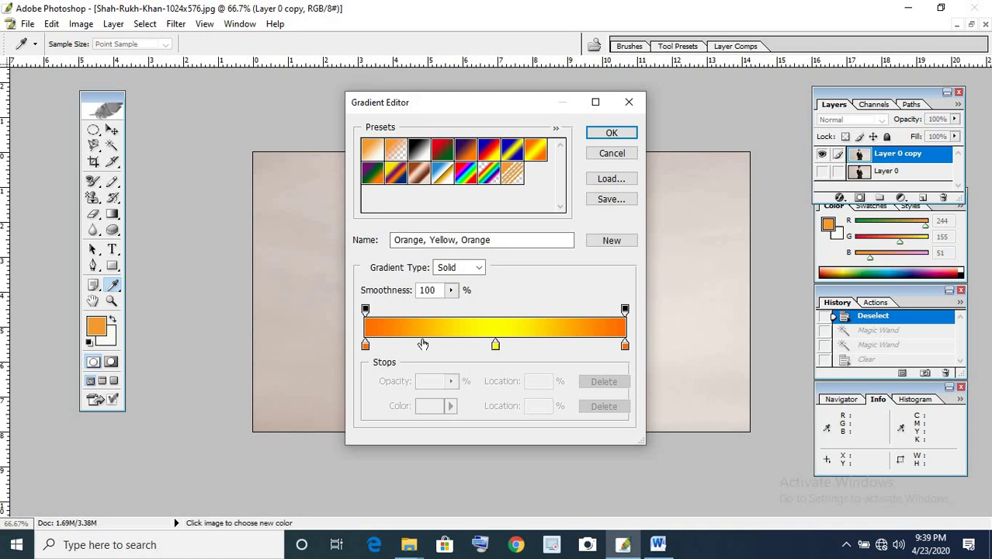
click(426, 346)
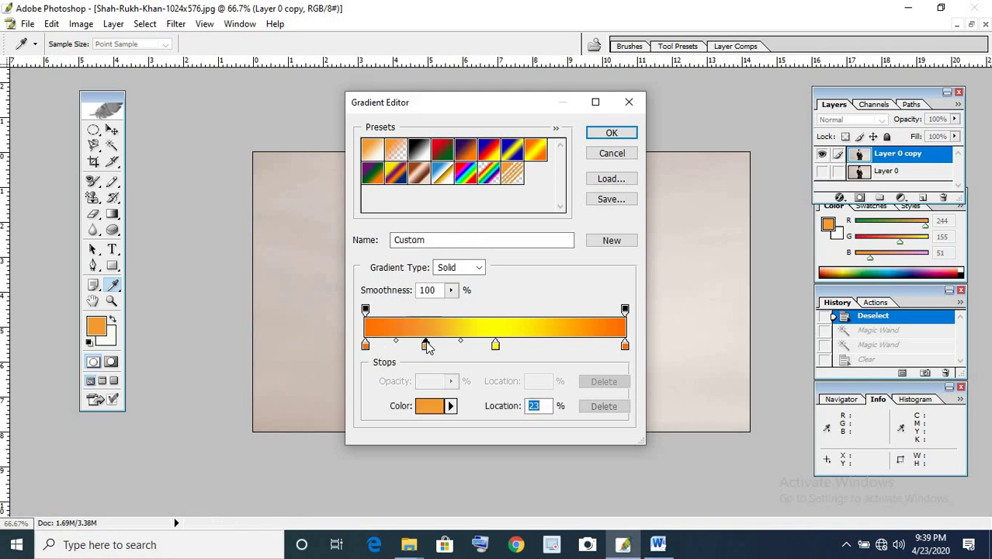
click(580, 344)
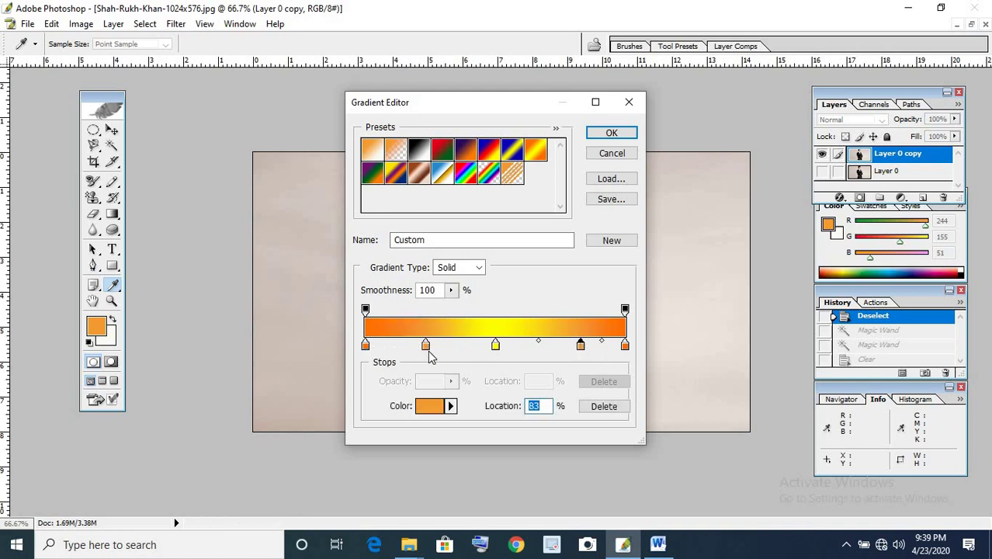
click(426, 346)
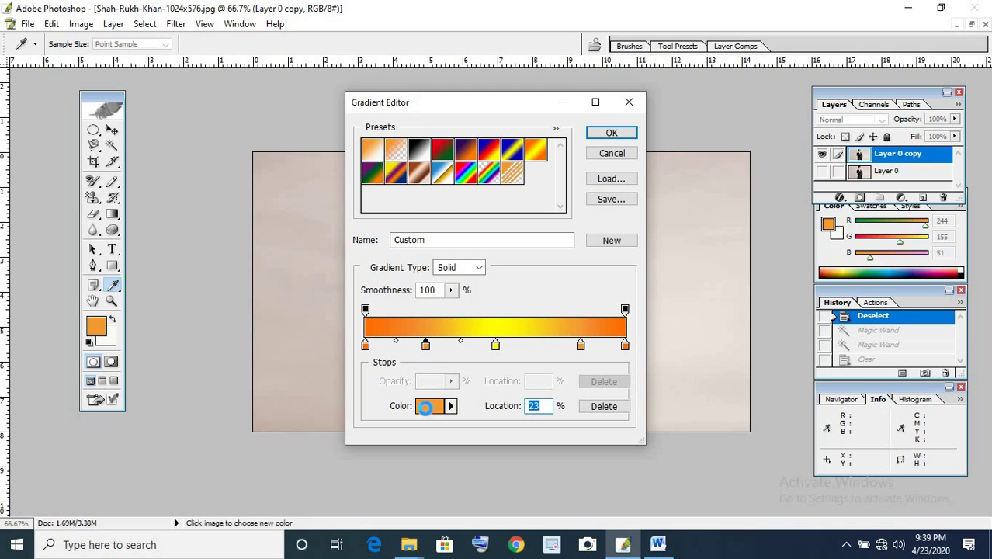
click(425, 409)
click(524, 291)
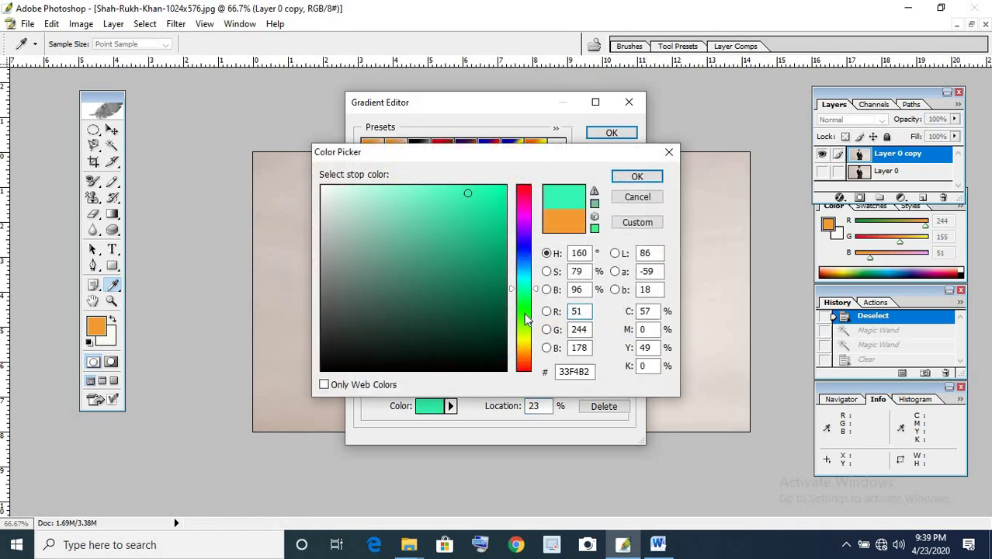
click(525, 312)
click(492, 229)
click(636, 176)
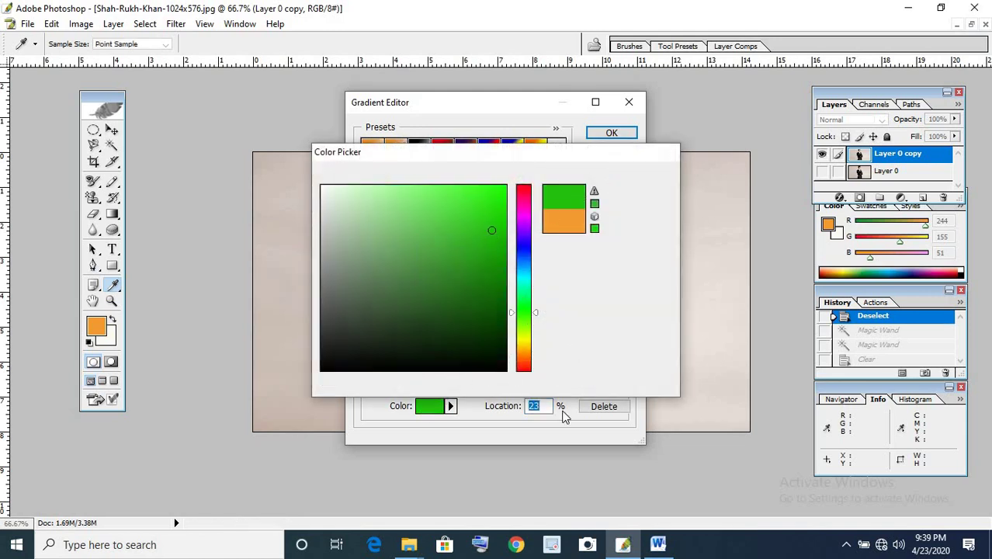
- Make the 83% stop green too and remove the yellow middle stop
click(581, 345)
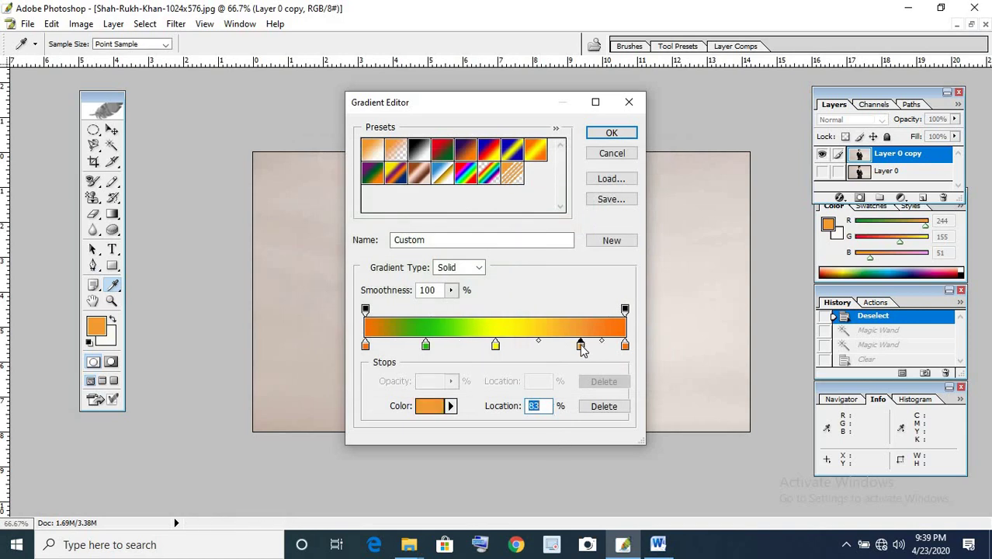
click(432, 407)
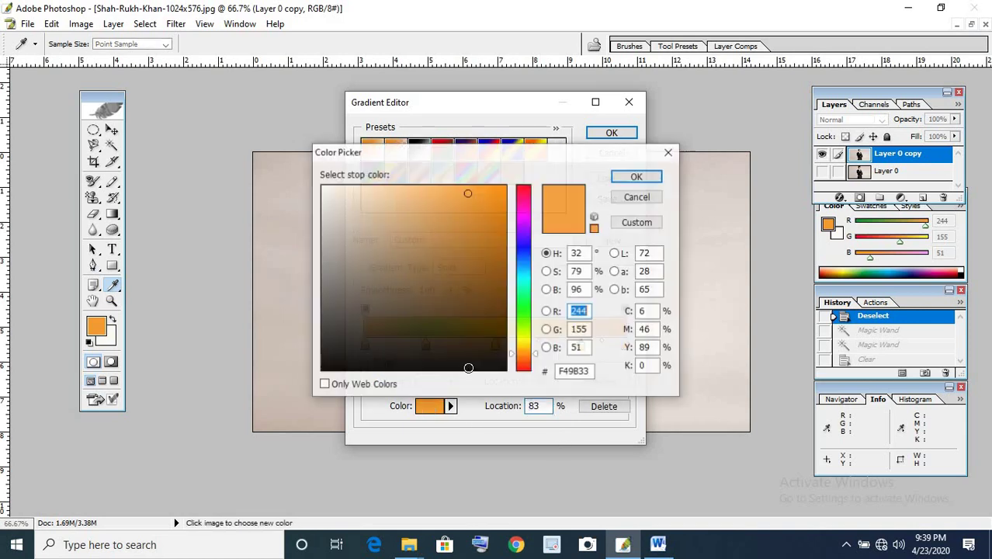
click(535, 311)
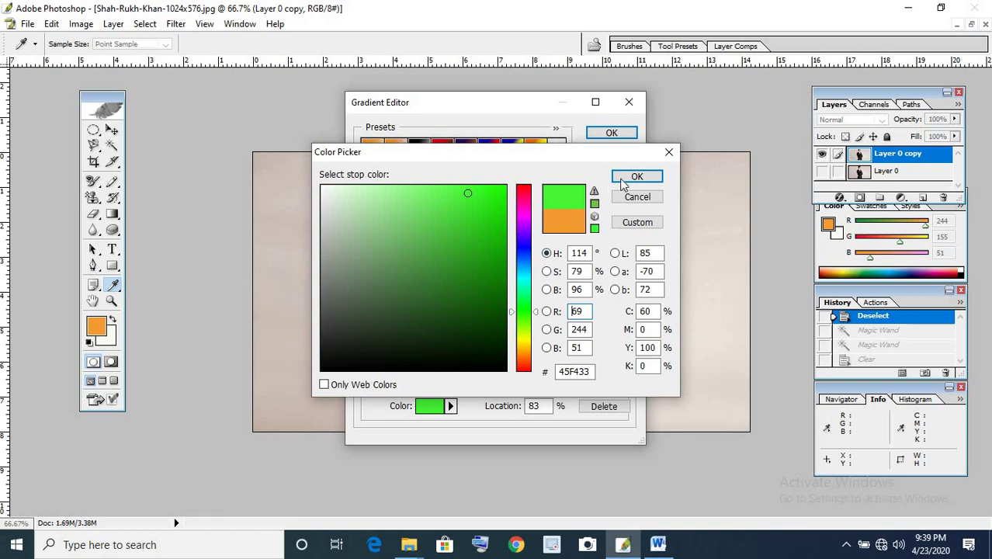
click(636, 177)
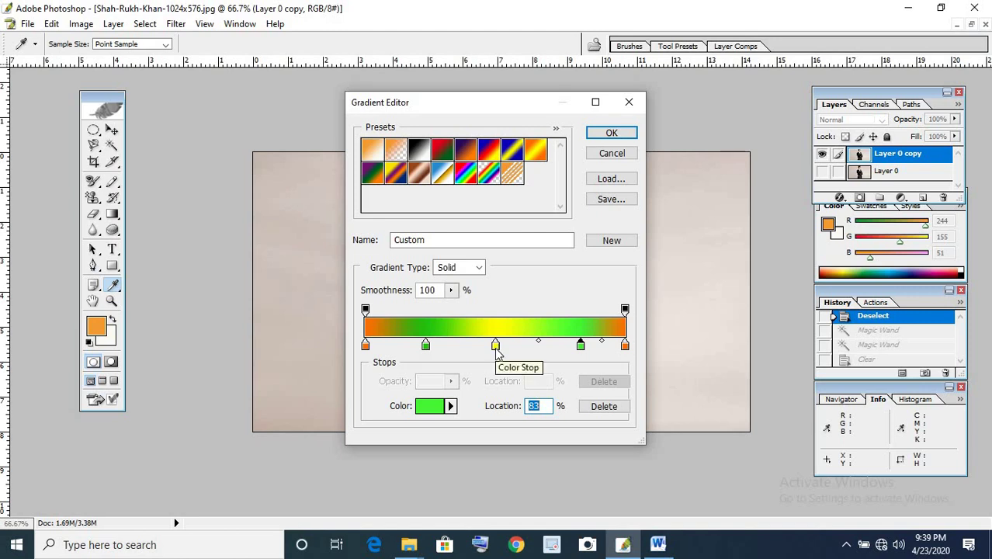
drag(495, 345, 501, 396)
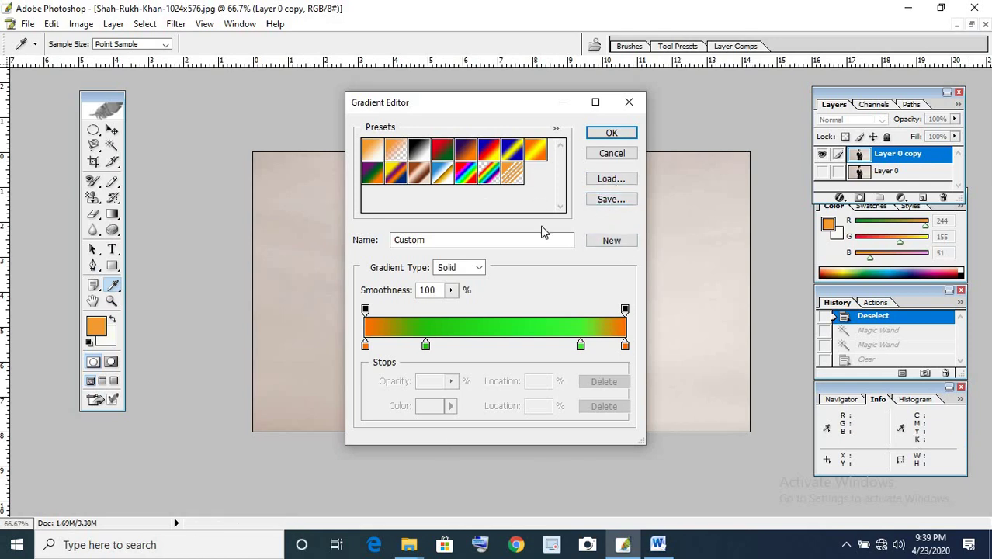
- Save the custom gradient to a file named '1', add it as a new preset, and accept it
click(611, 200)
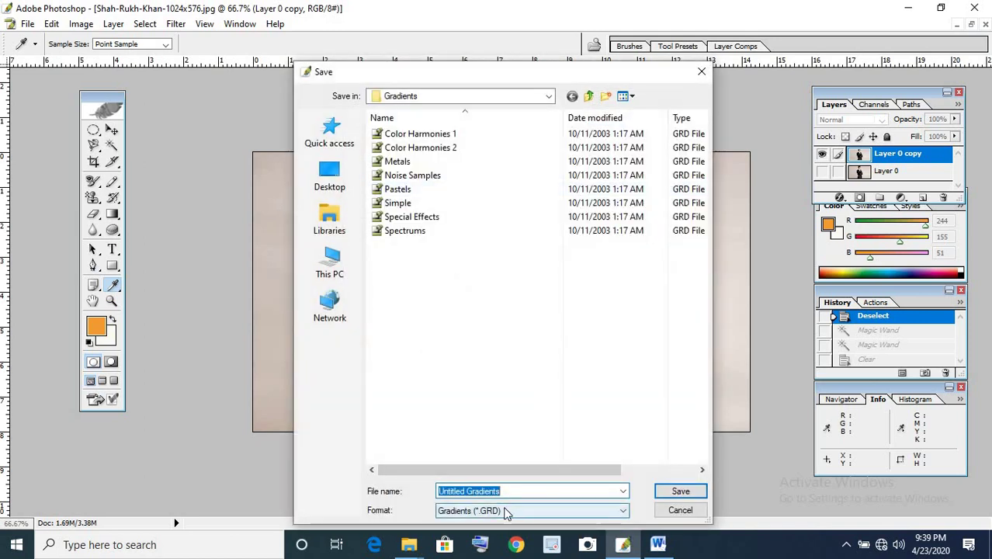
text(11)
click(680, 491)
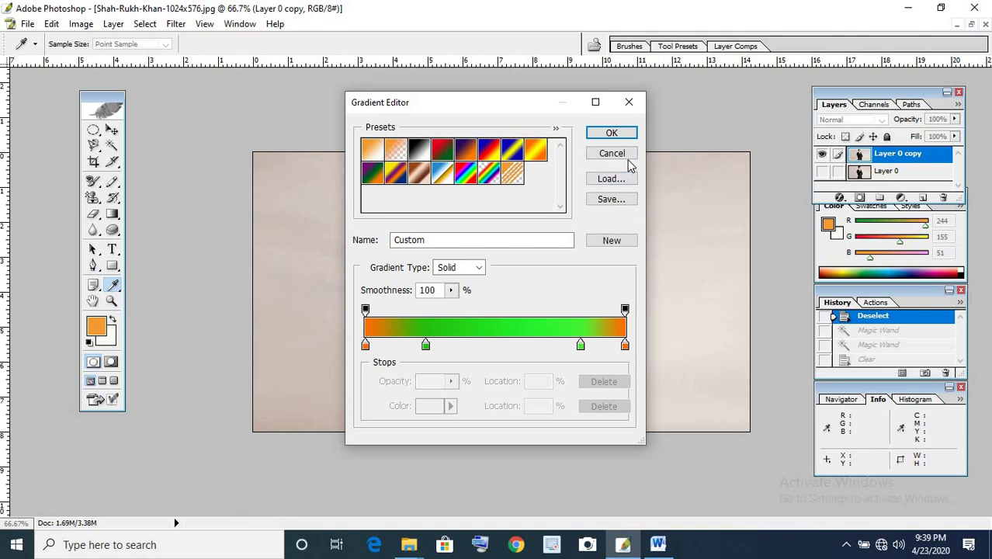
click(610, 244)
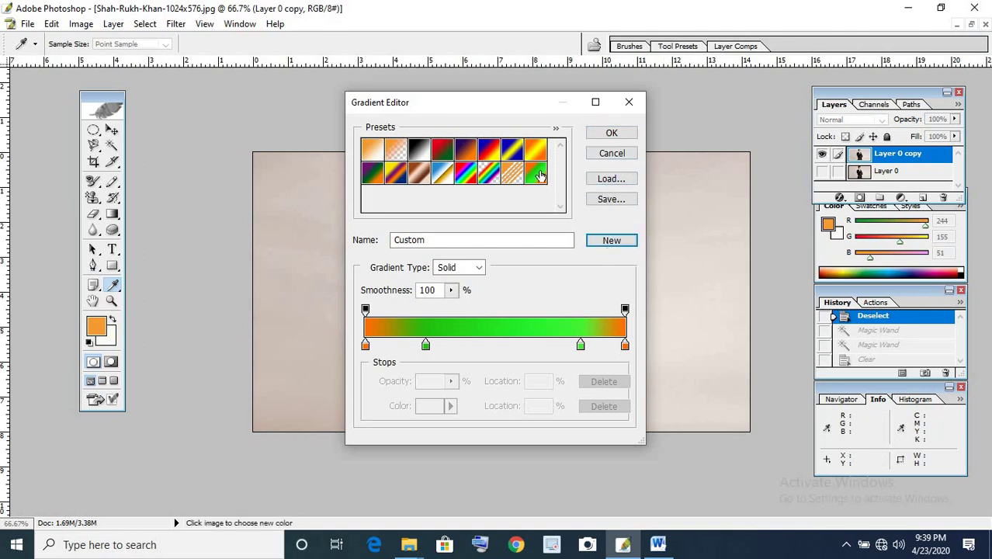
click(612, 133)
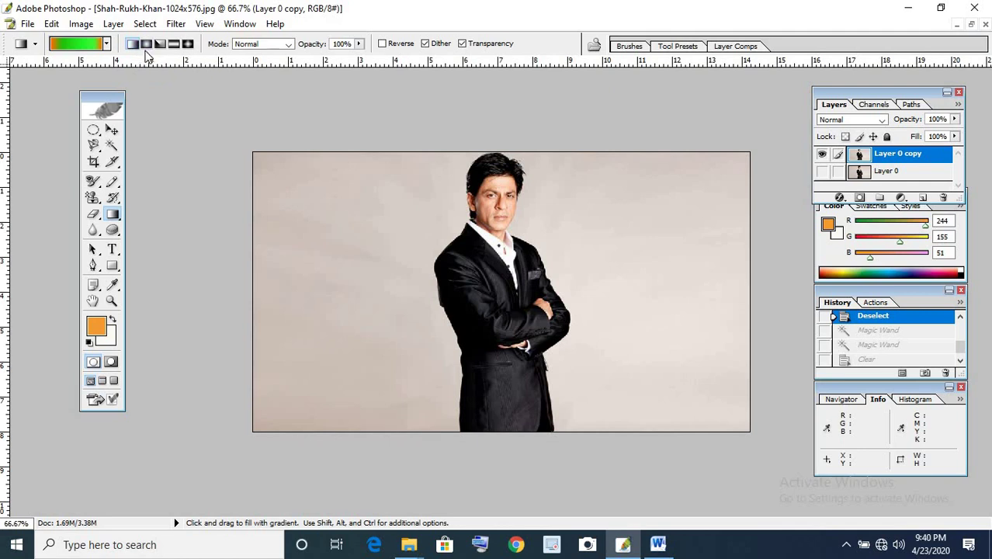
- Try the radial, angle and reflected gradient styles, settling on diamond
click(148, 50)
click(160, 47)
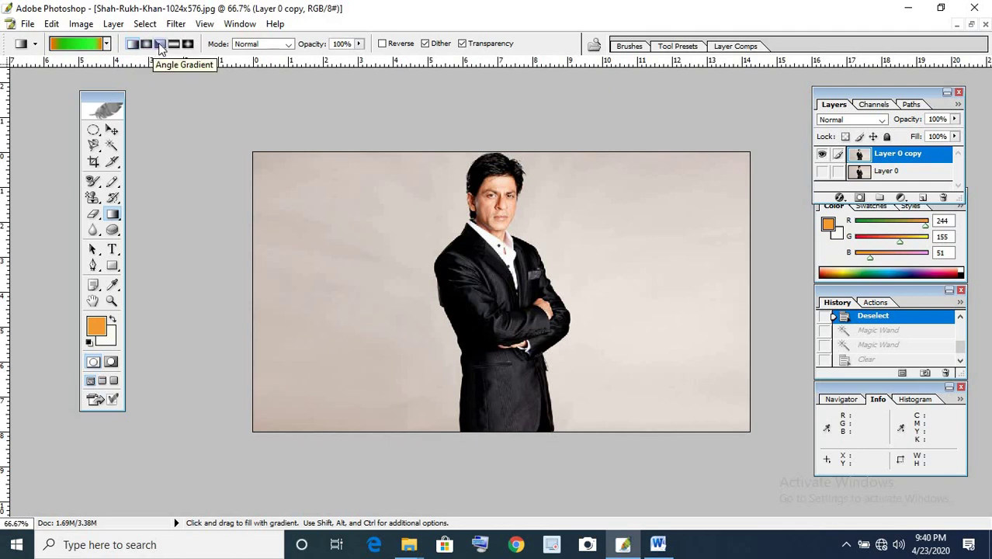
click(173, 47)
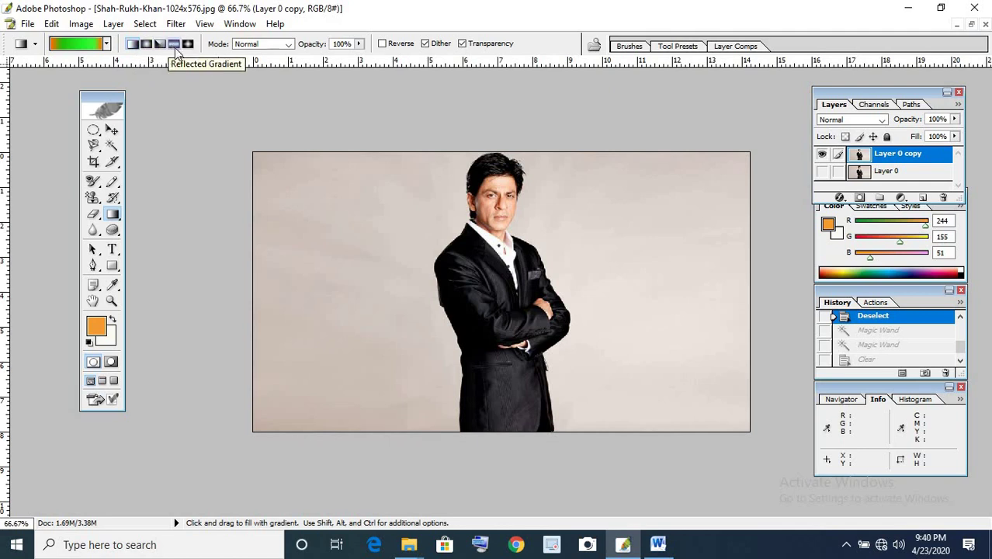
click(185, 48)
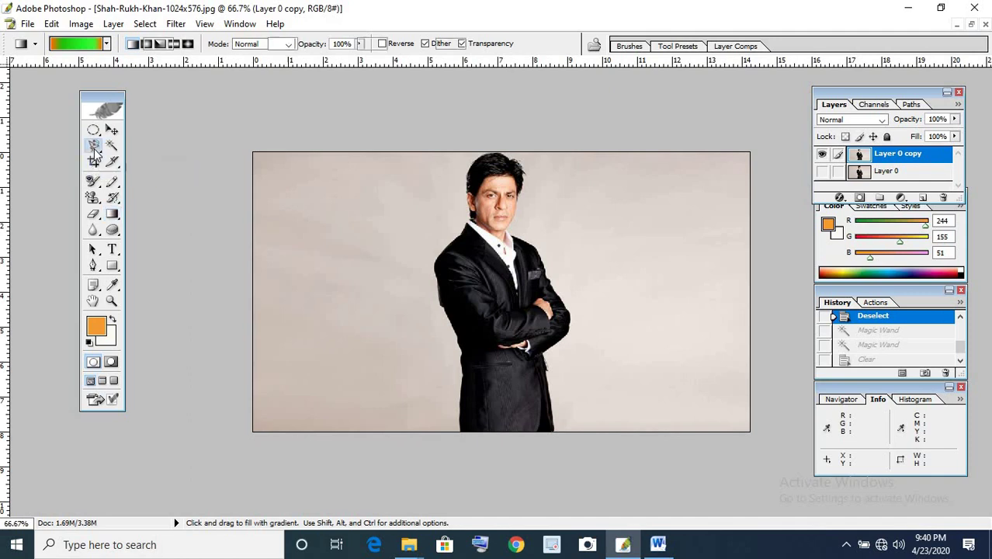
- Trace the beige background left of the figure with the Magnetic Lasso and delete it
click(93, 145)
click(147, 175)
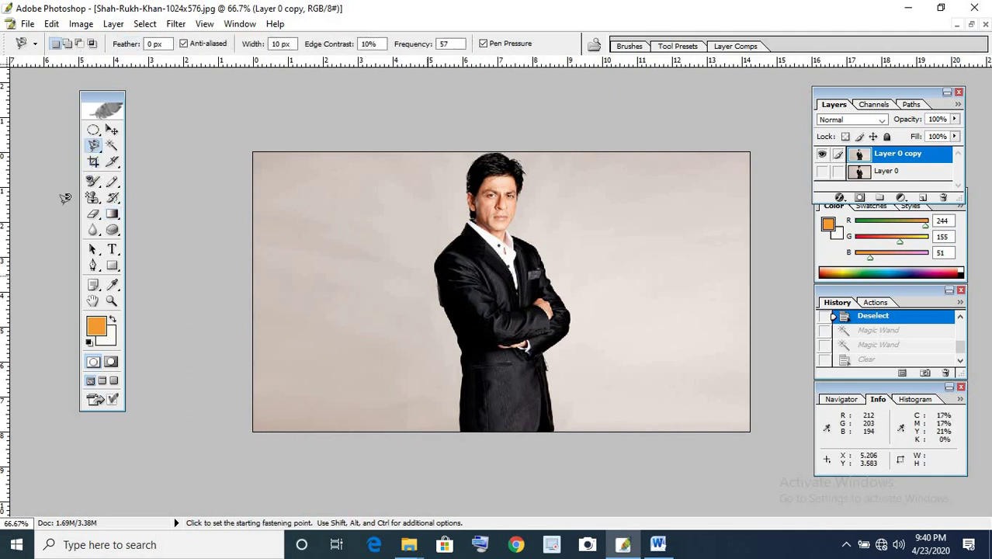
click(95, 146)
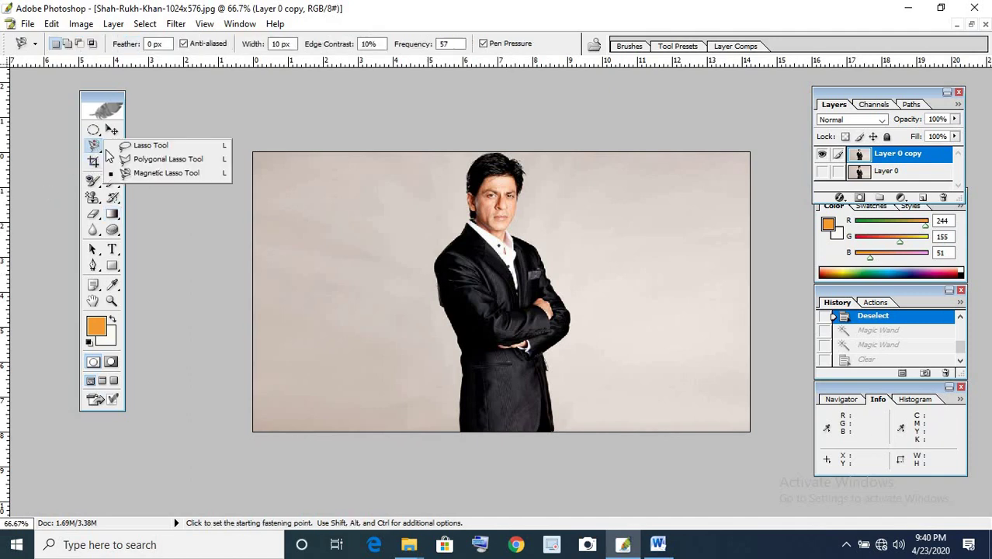
click(153, 176)
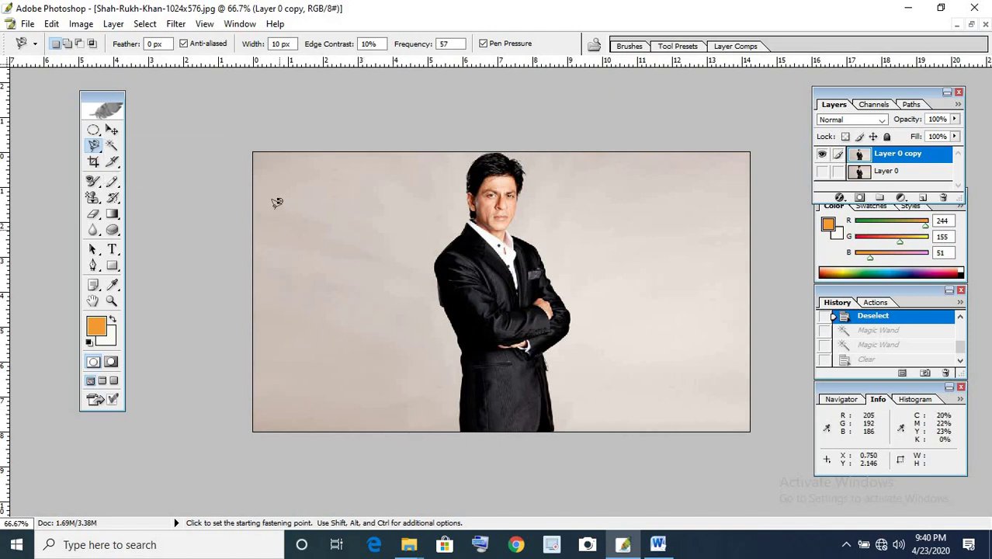
click(253, 152)
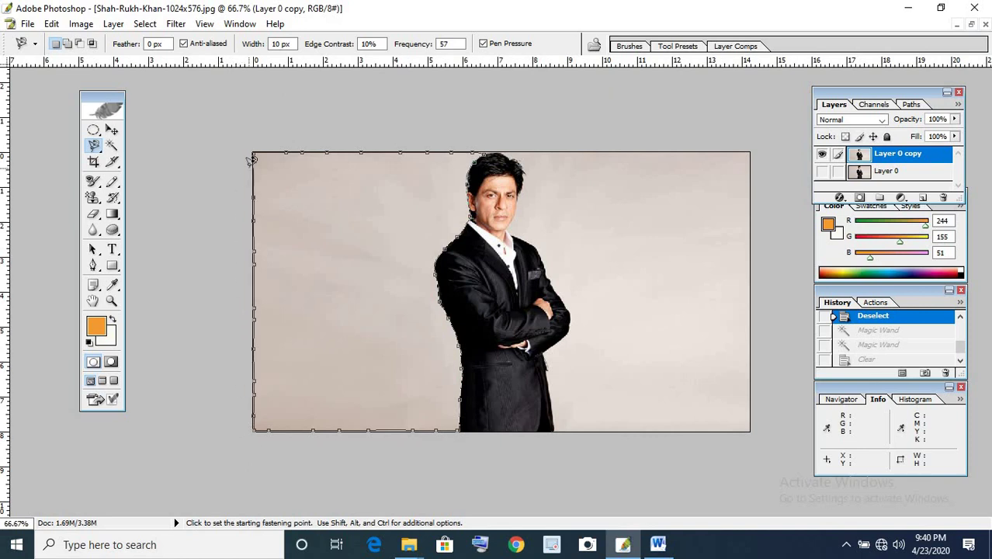
click(256, 146)
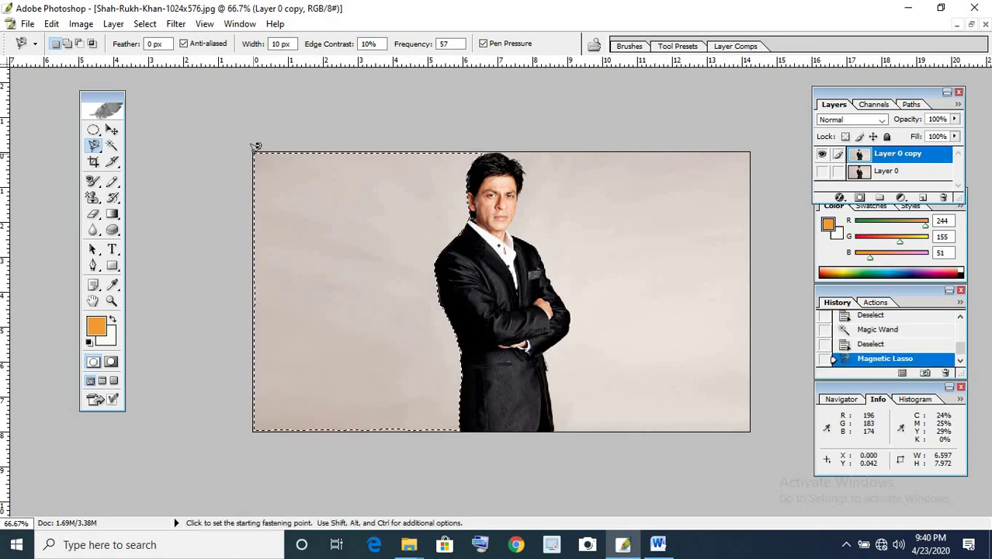
key(Delete)
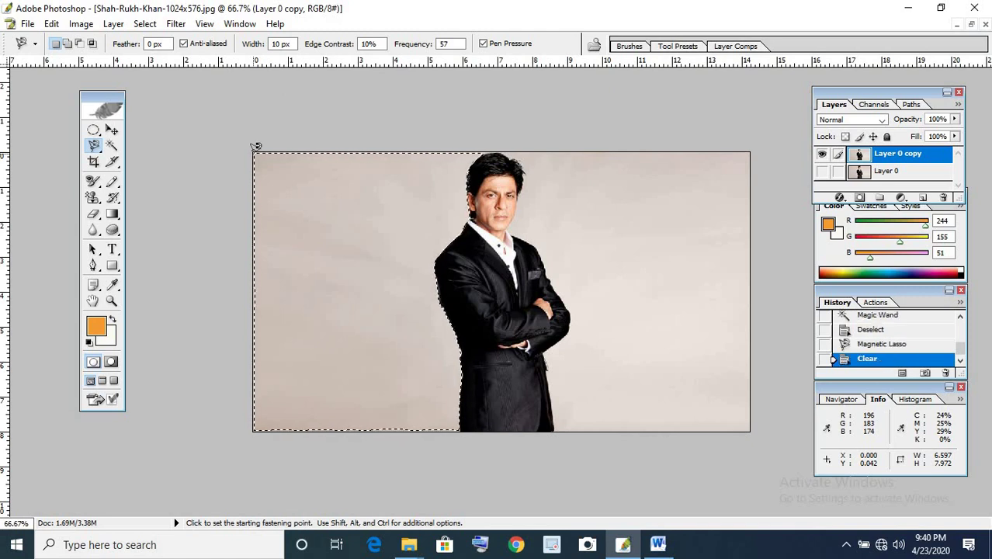
key(Delete)
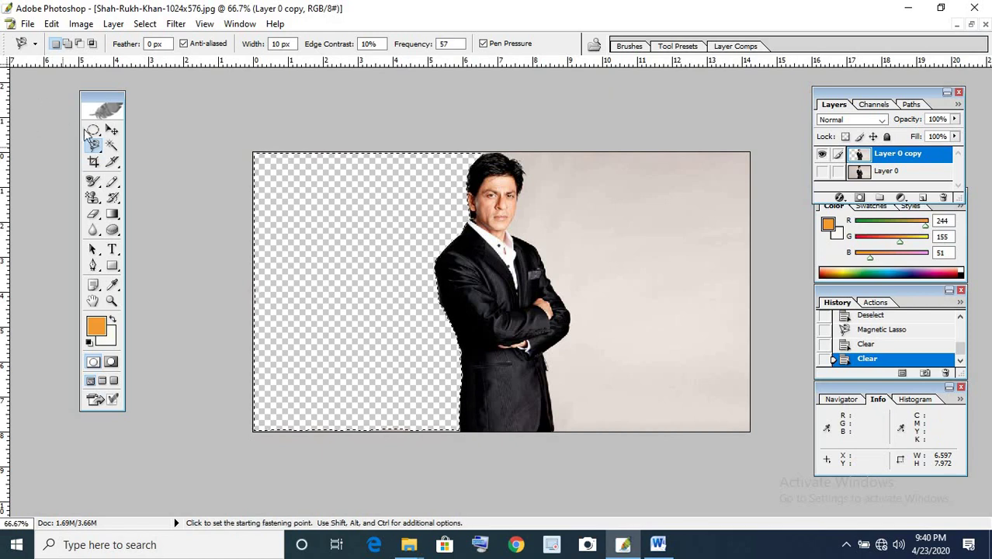
- Trace and delete the right-side background with the Magnetic Lasso, deselect, and add an empty Layer 1
click(112, 132)
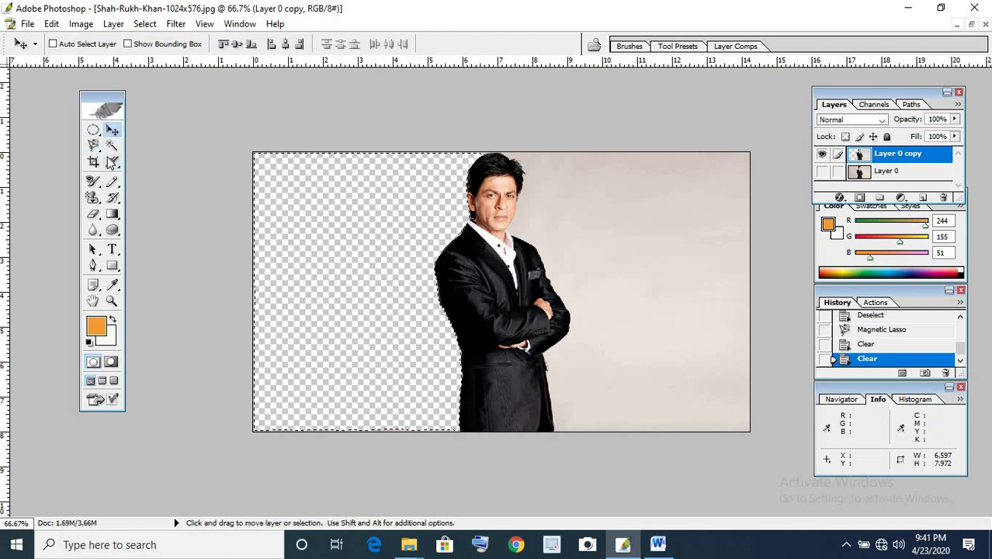
key(ctrl+d)
click(93, 145)
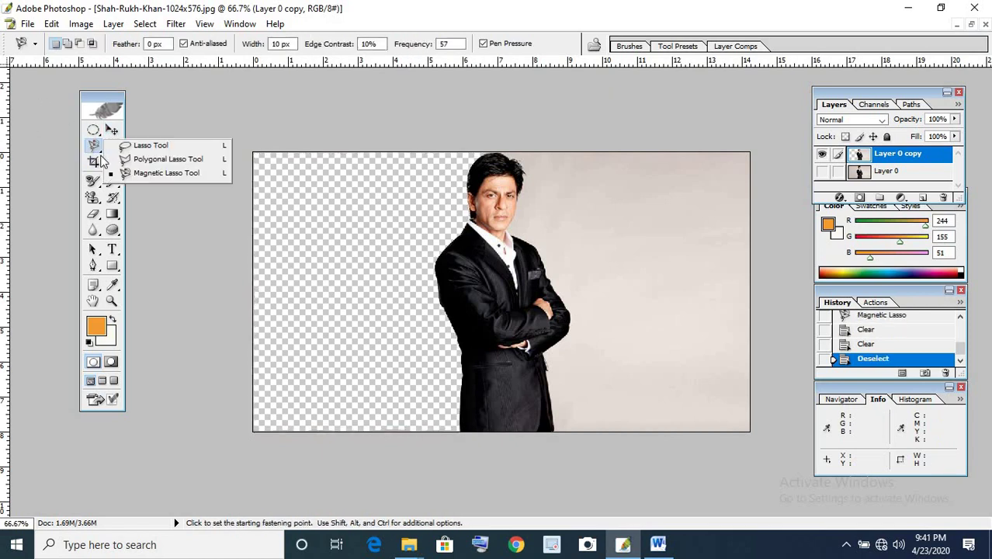
click(158, 173)
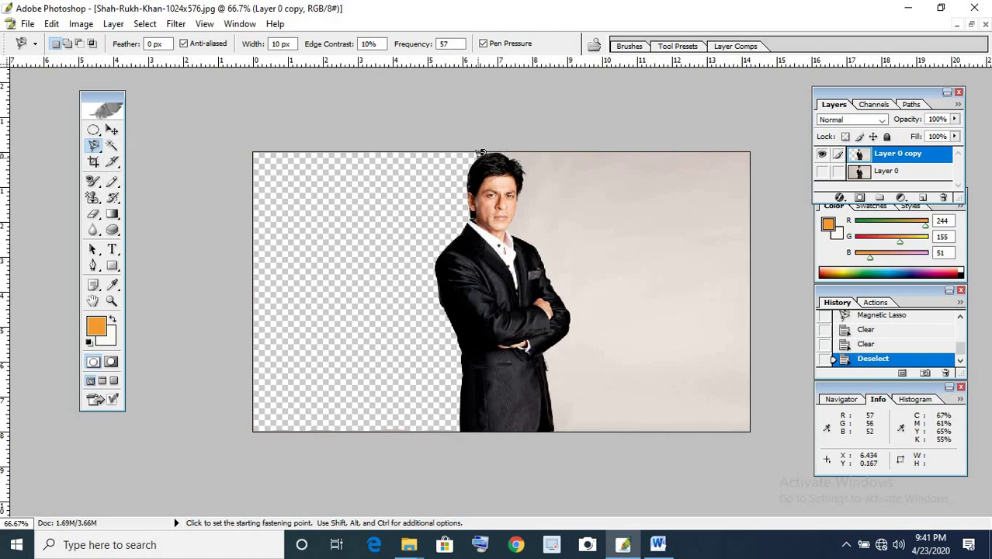
click(479, 153)
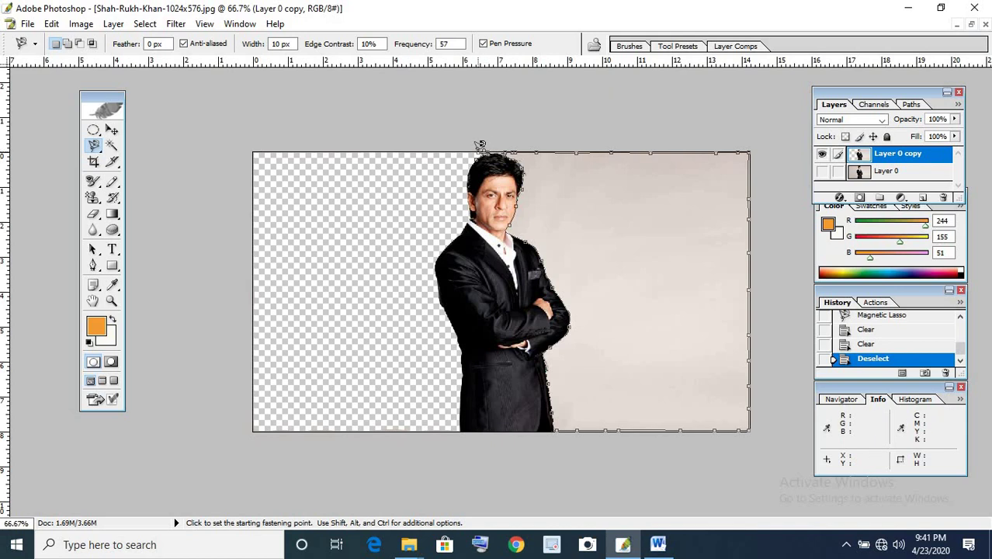
click(480, 145)
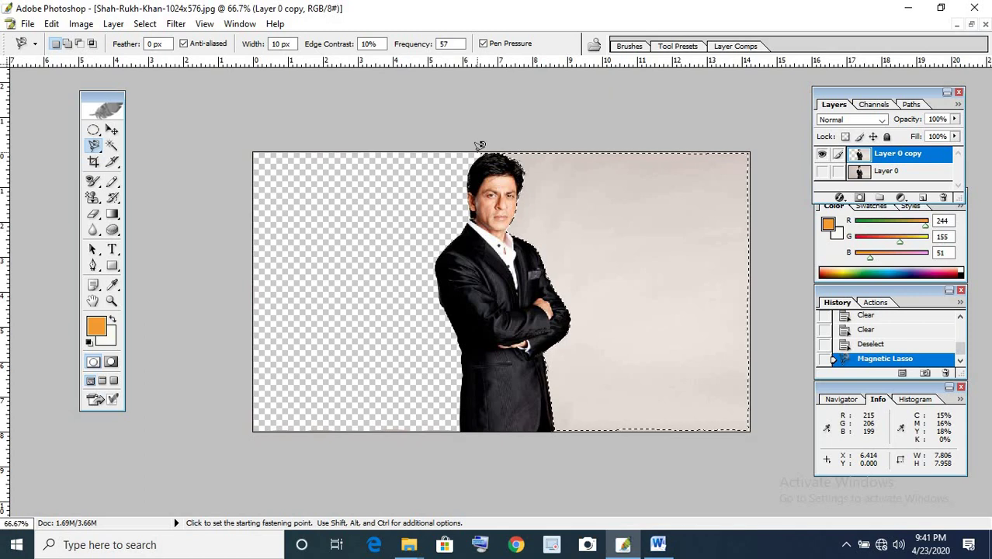
key(Delete)
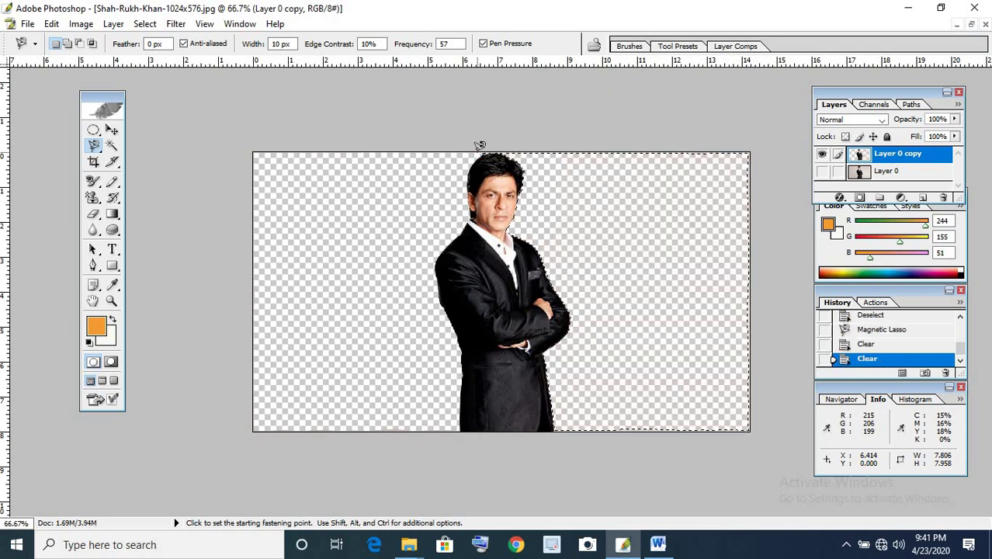
key(ctrl+d)
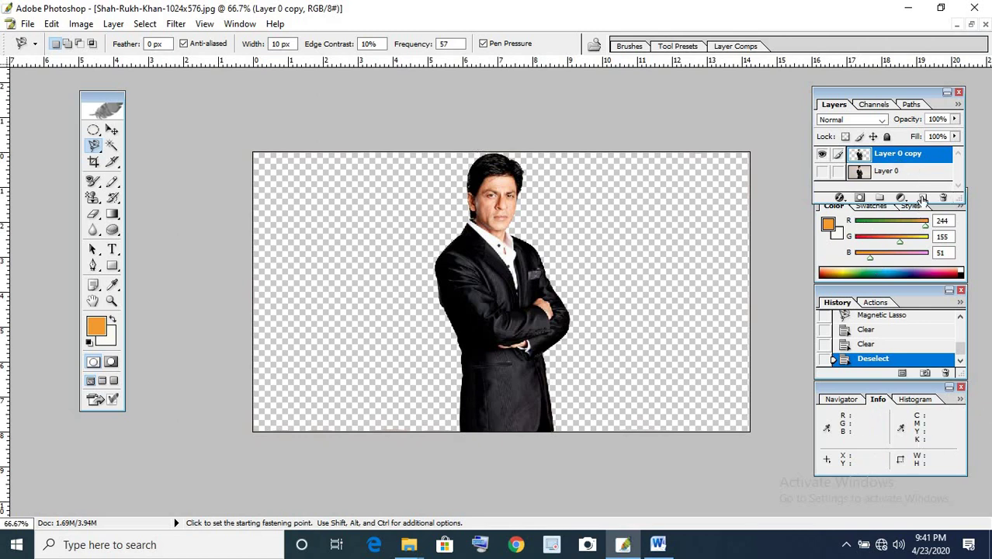
click(922, 197)
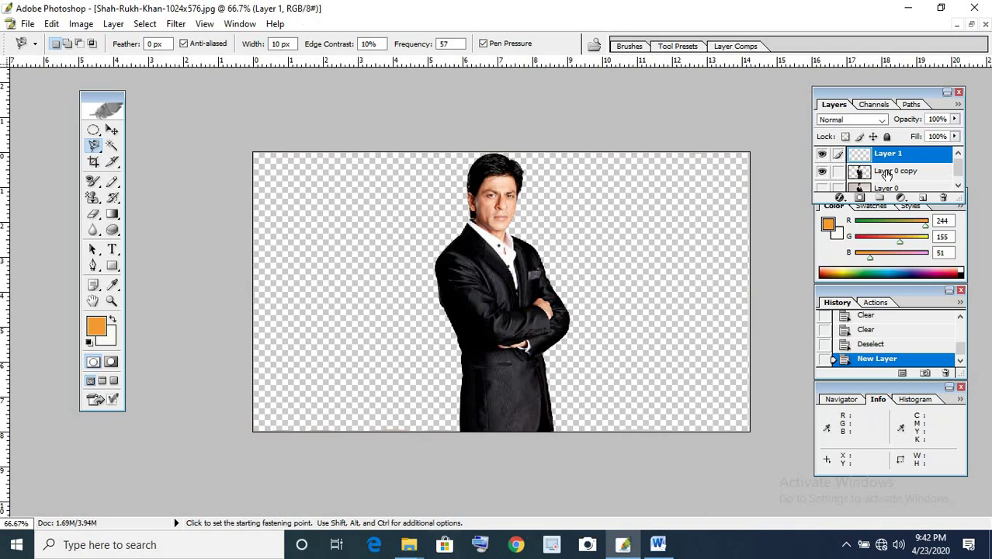
click(885, 172)
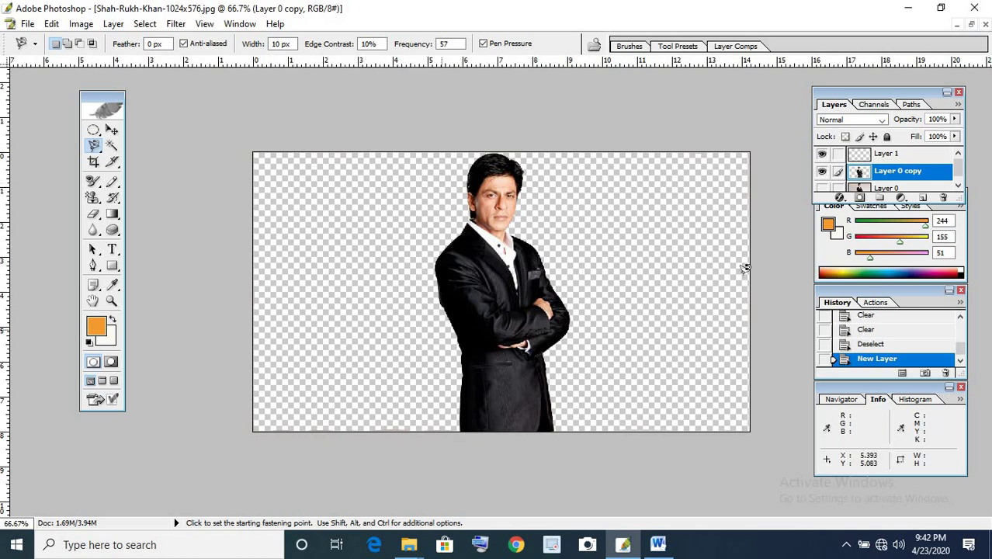
click(915, 157)
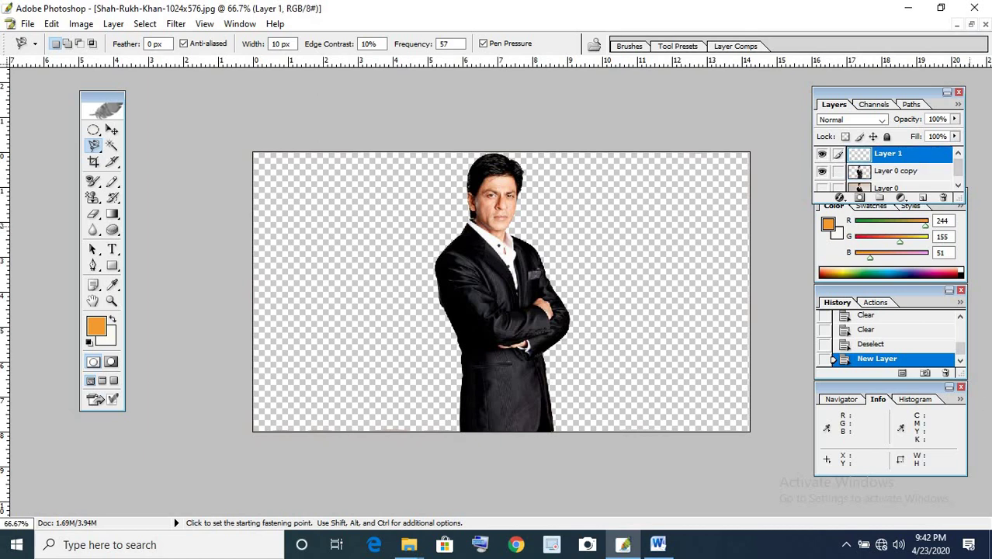
- Select the Gradient tool and set it to reflected style
click(112, 215)
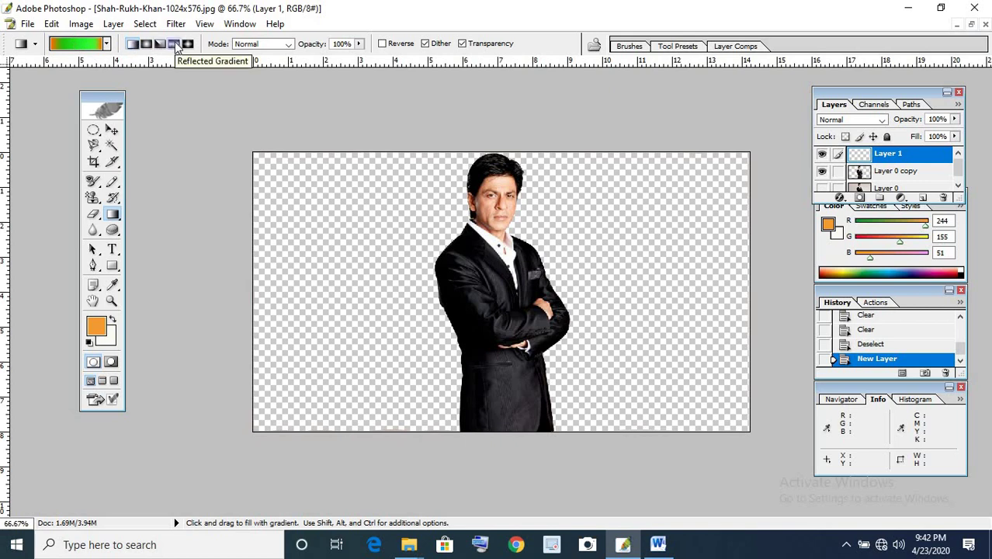
click(175, 45)
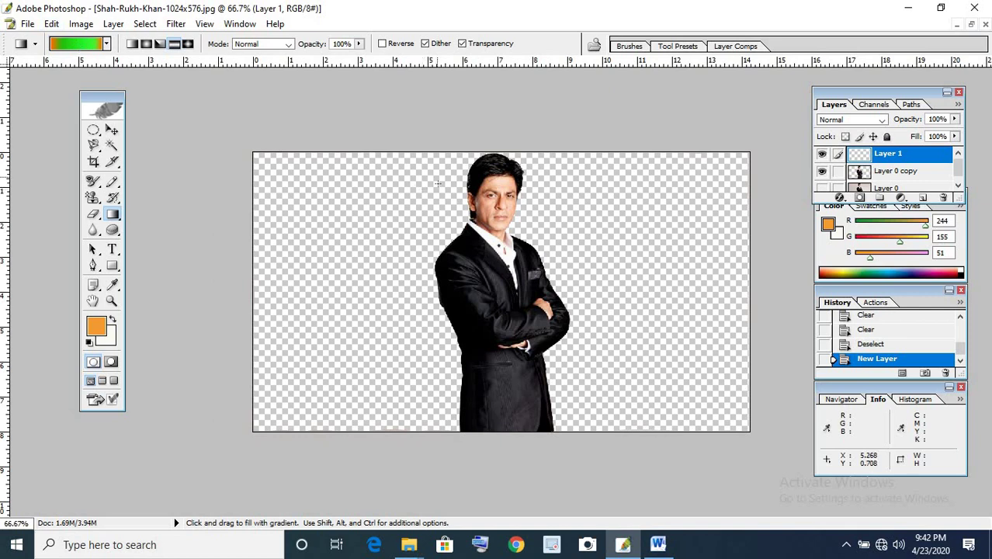
- Fill Layer 1 with diagonal orange and green bands and move the portrait layer above it
mouse_move(437, 176)
mouse_down()
mouse_move(417, 434)
mouse_move(427, 436)
mouse_up()
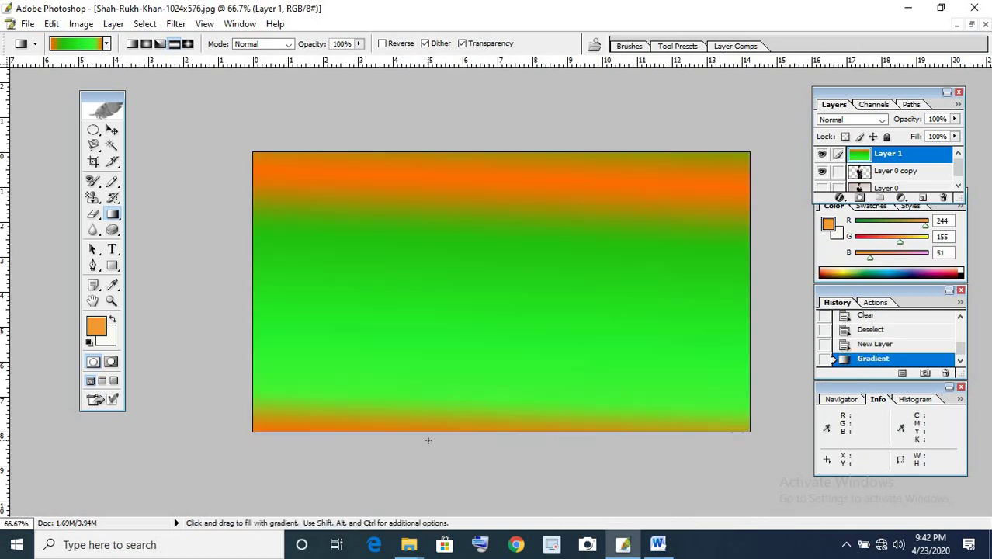
drag(466, 402, 474, 304)
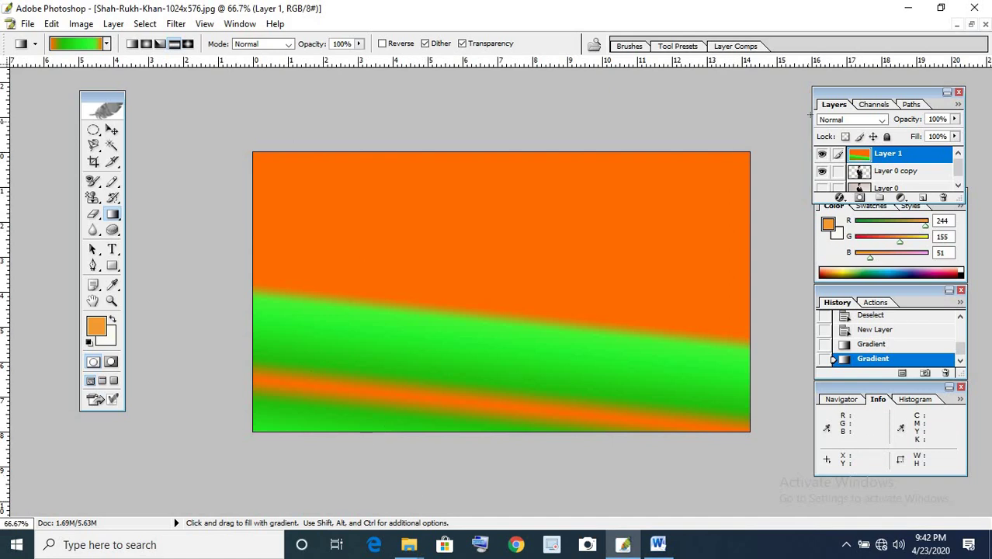
mouse_move(905, 177)
mouse_down()
mouse_move(903, 155)
mouse_move(891, 153)
mouse_up()
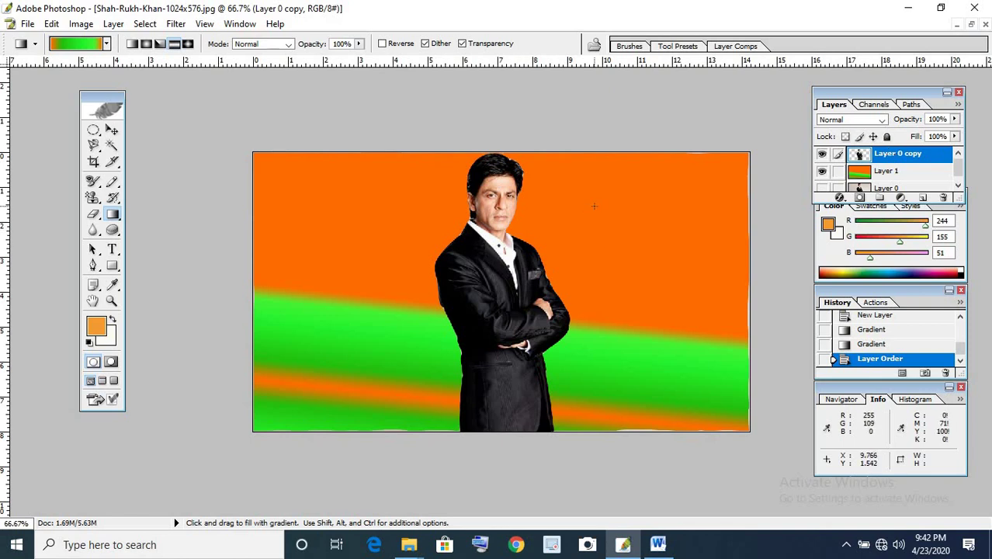
- Select Layer 1 and try a radial gradient on it
click(873, 178)
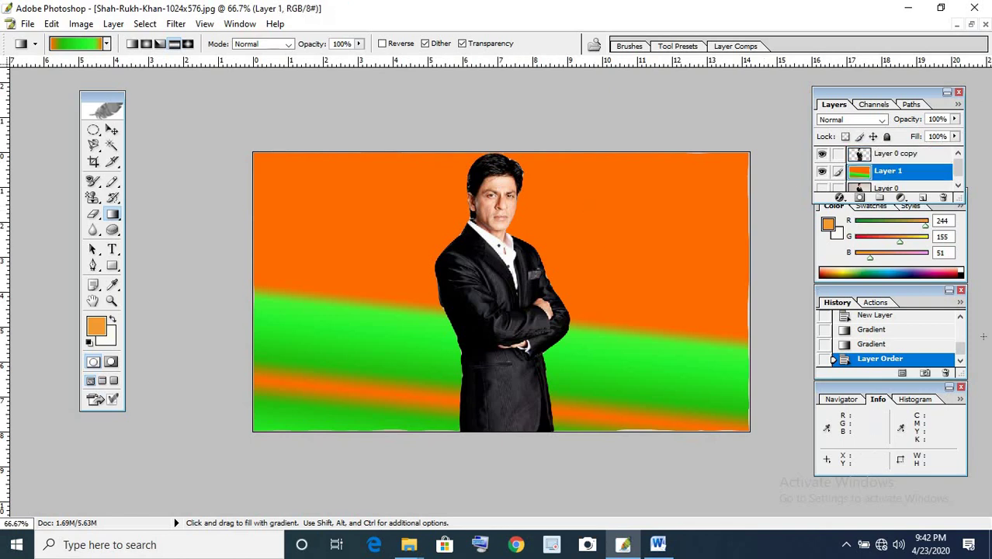
click(146, 44)
drag(250, 166, 258, 171)
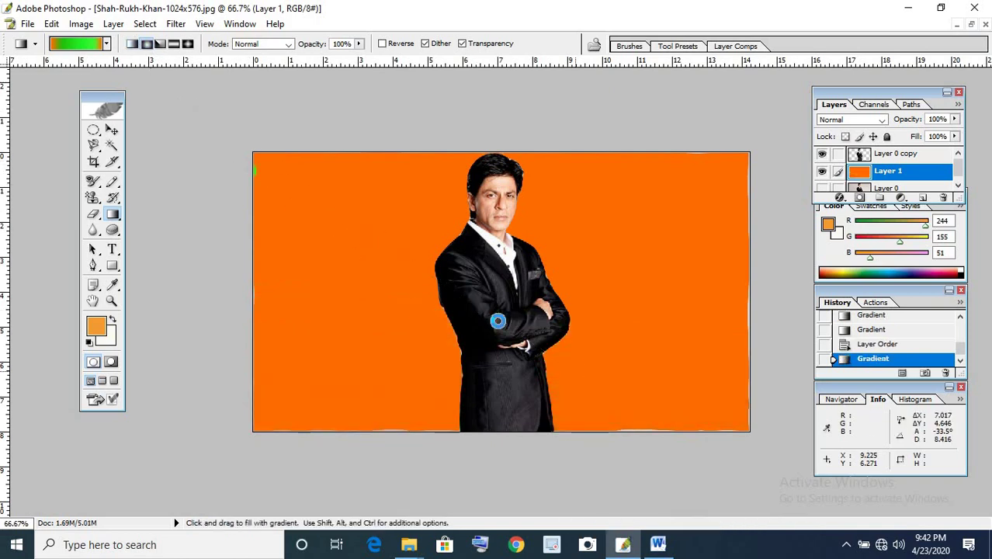
- Redraw several radial fills on Layer 1, finishing with a diagonal linear orange-green-orange gradient
drag(332, 203, 499, 319)
drag(390, 245, 624, 377)
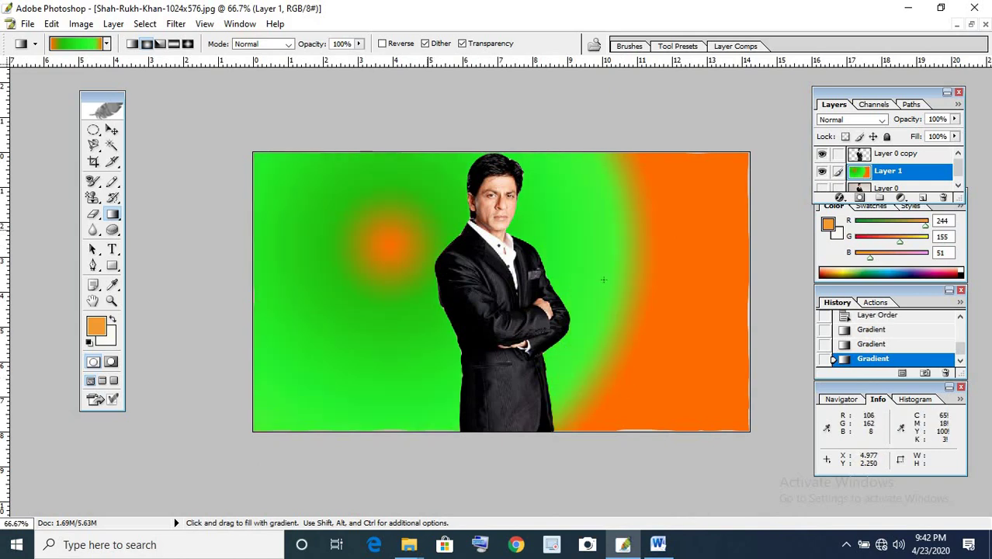
drag(425, 230, 659, 309)
drag(657, 240, 395, 385)
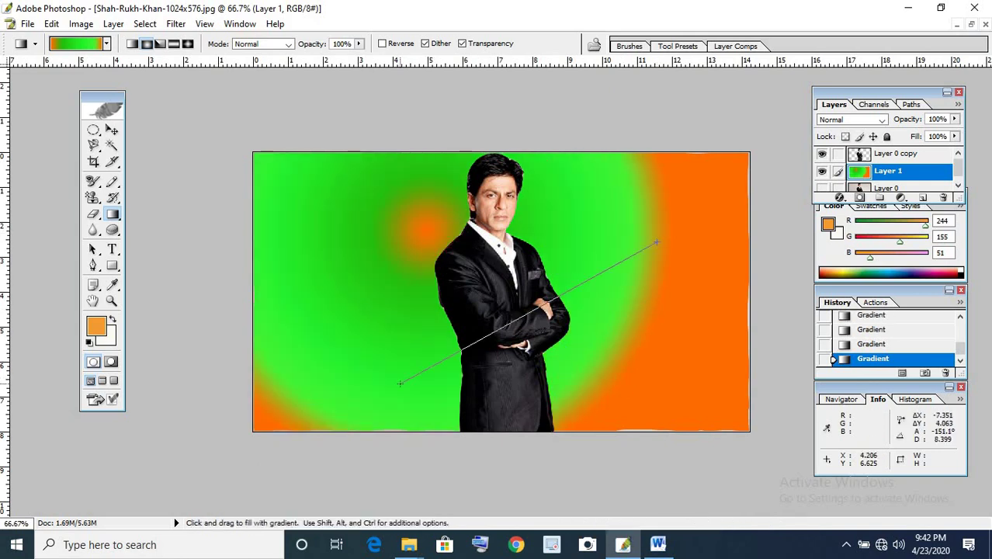
drag(573, 237, 520, 349)
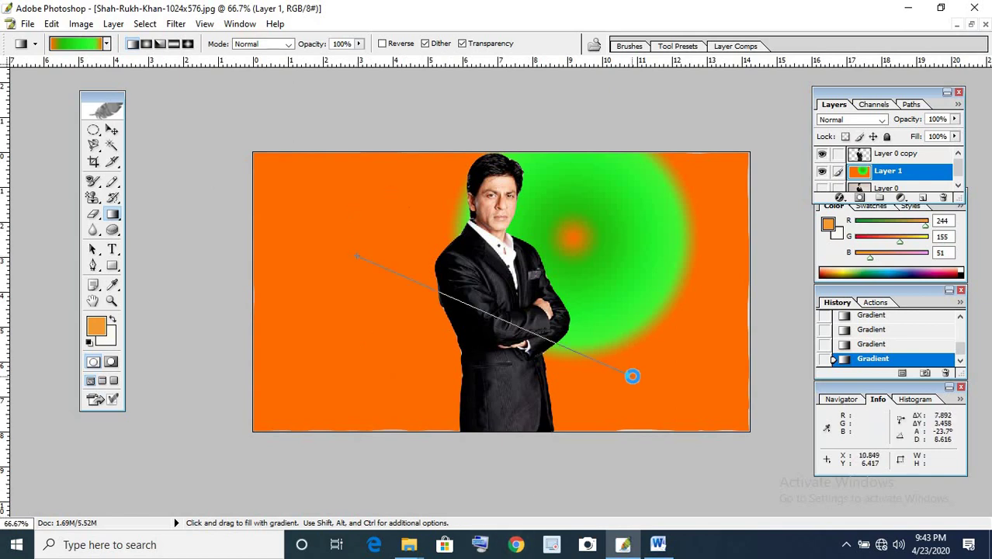
drag(356, 255, 631, 376)
drag(401, 230, 586, 335)
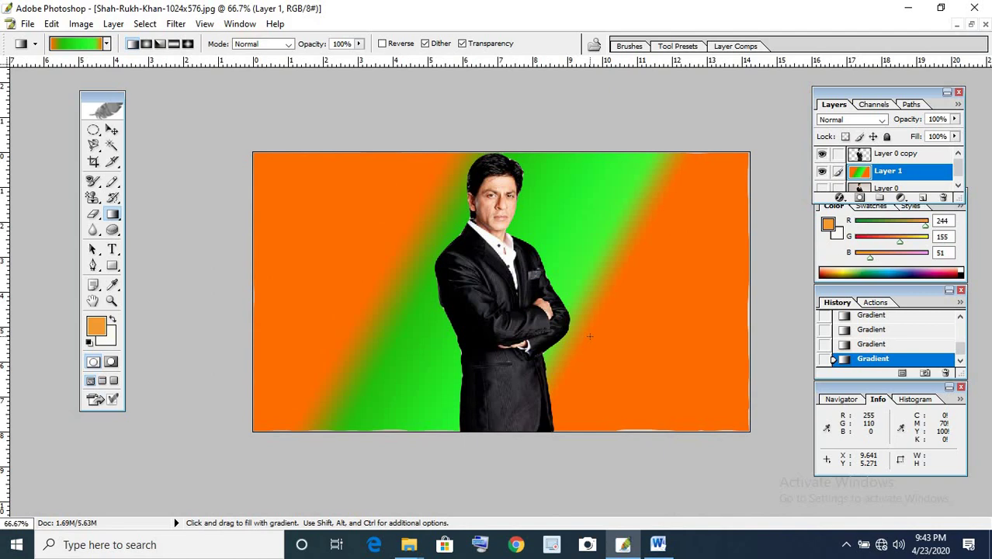